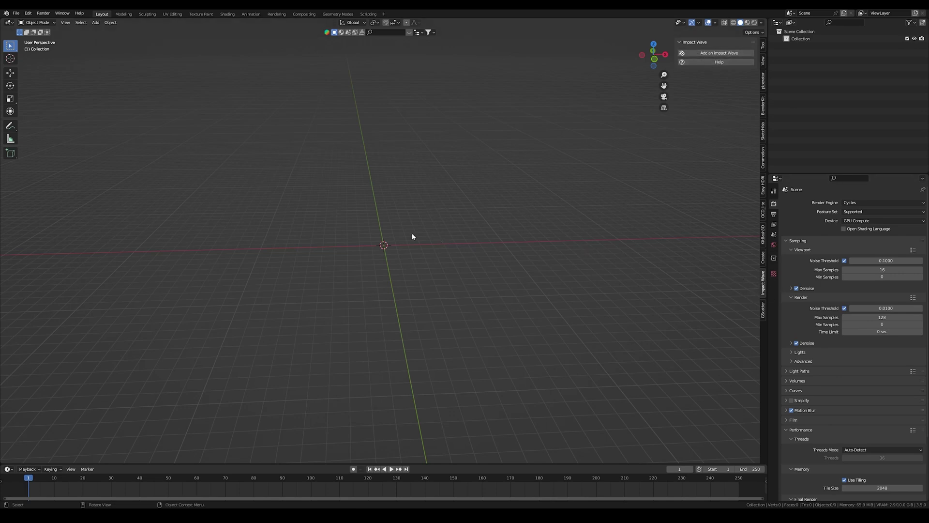
Step: Add a plane at the world origin and scale it up to about 17 times its size
middle_click_drag(411, 233, 393, 226)
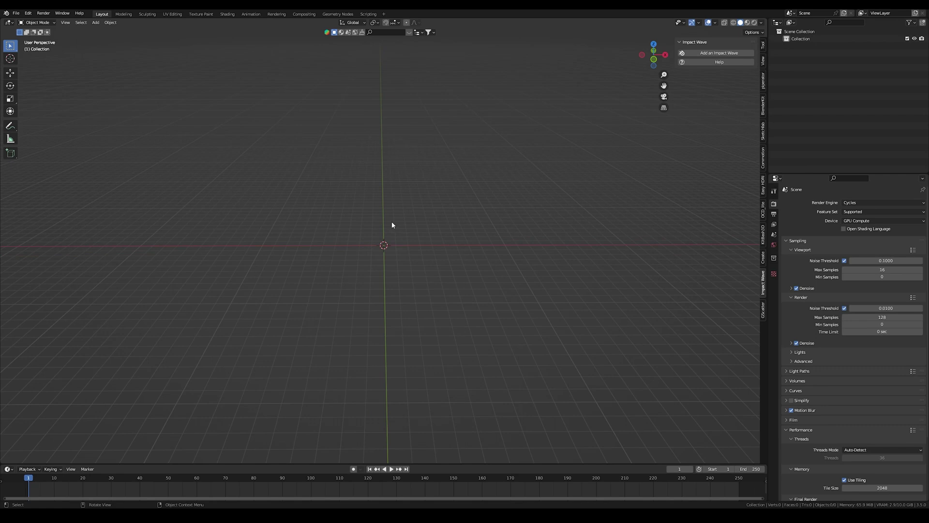
key("shift+a")
mouse_move(391, 221)
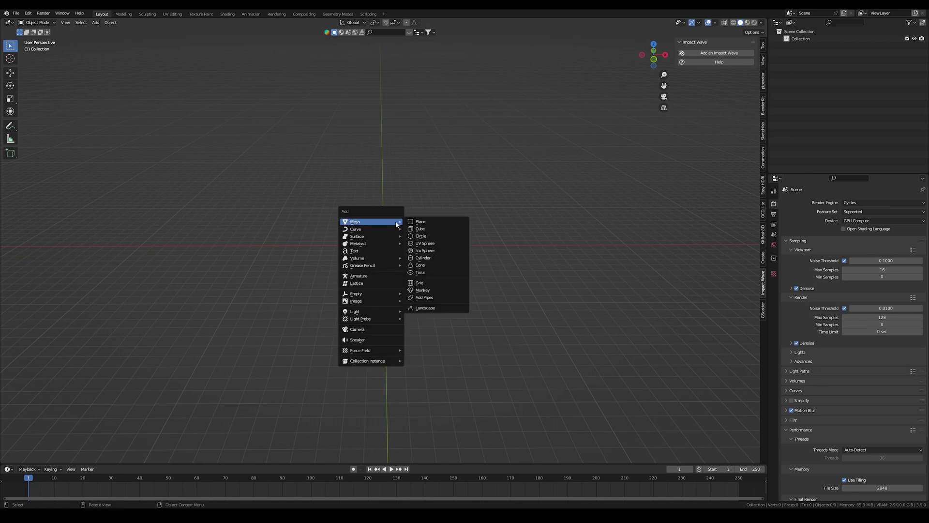
left_click(424, 222)
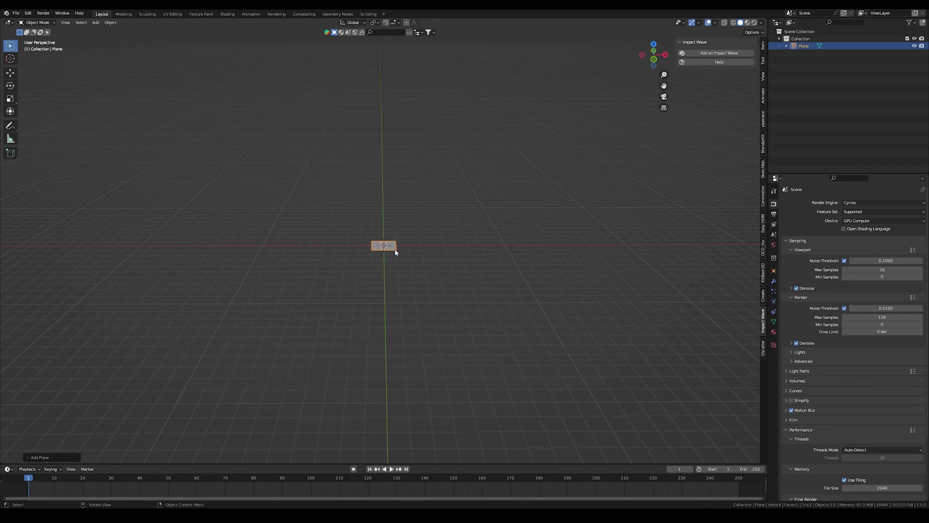
key("s")
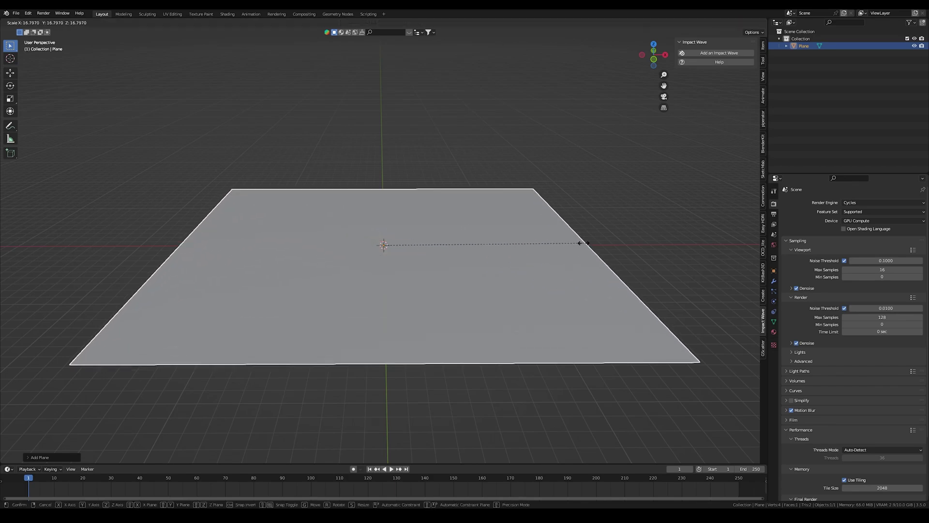
left_click(588, 244)
Step: Subdivide the entire plane repeatedly in Edit Mode into a dense mesh of 65,536 faces and return to Object Mode
key("Tab")
right_click(387, 230)
left_click(387, 230)
right_click(387, 230)
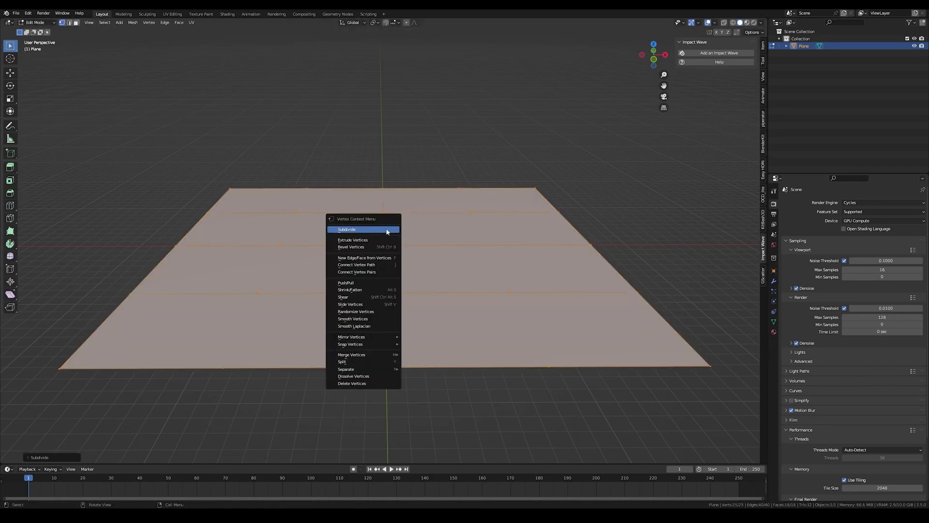
left_click(386, 229)
right_click(386, 230)
left_click(386, 229)
right_click(386, 229)
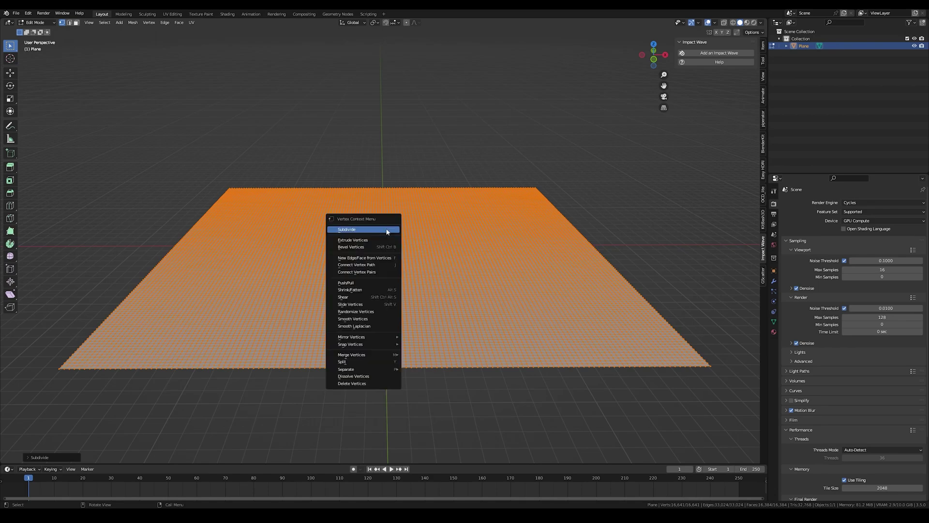
left_click(386, 229)
key("Tab")
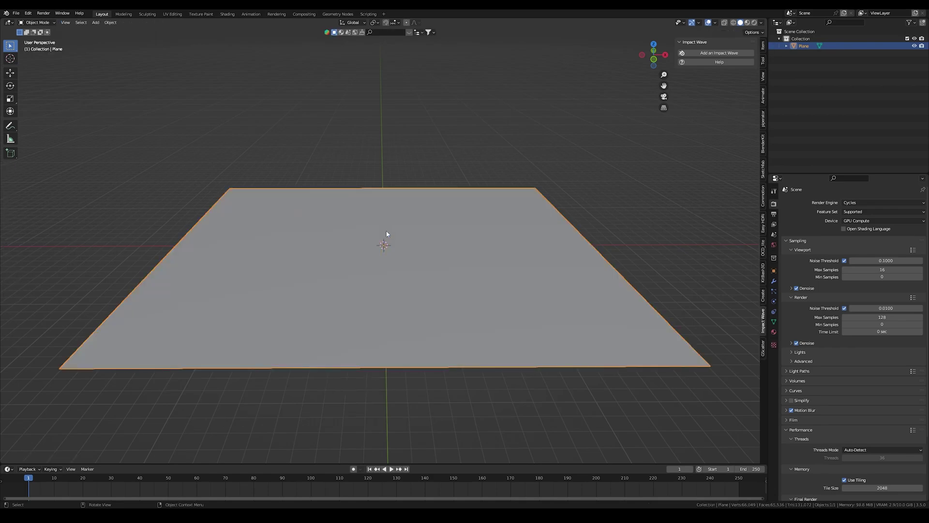
Step: Apply the plane's rotation and scale, and add an impact wave to it
key("ctrl+a")
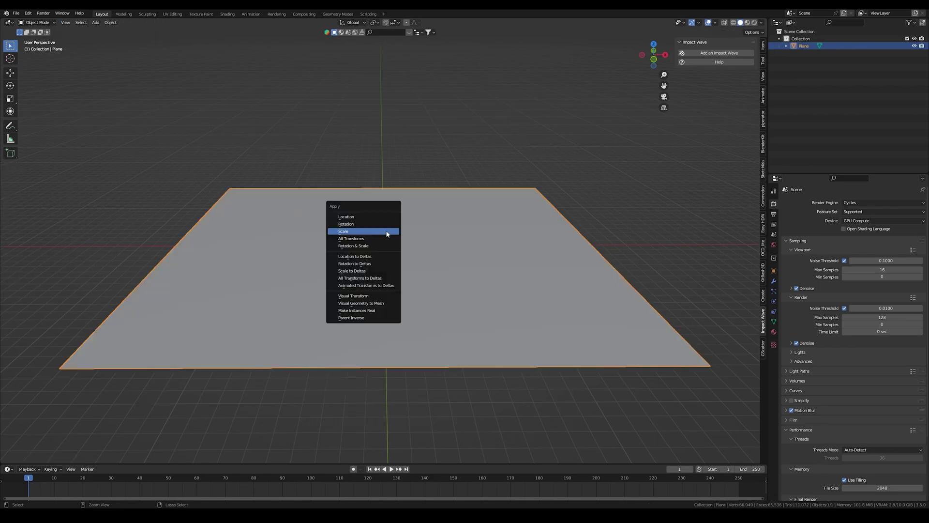
left_click(364, 246)
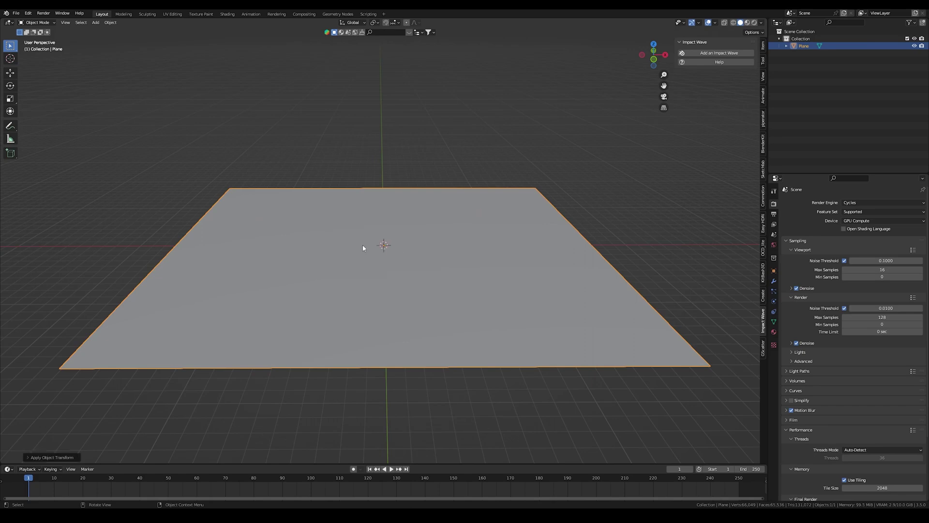
left_click(720, 53)
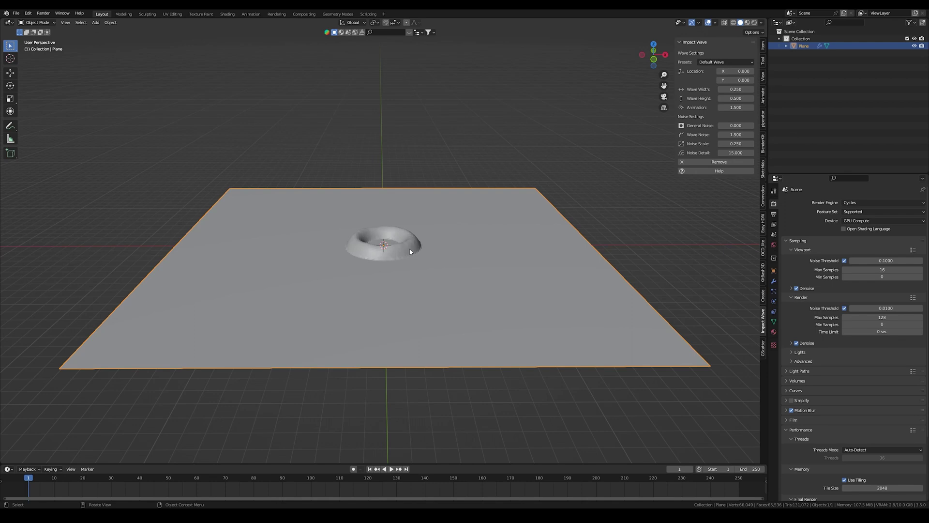
Step: Set the plane with the impact wave to smooth shading
scroll(404, 259, "up", 5)
right_click(422, 250)
left_click(422, 249)
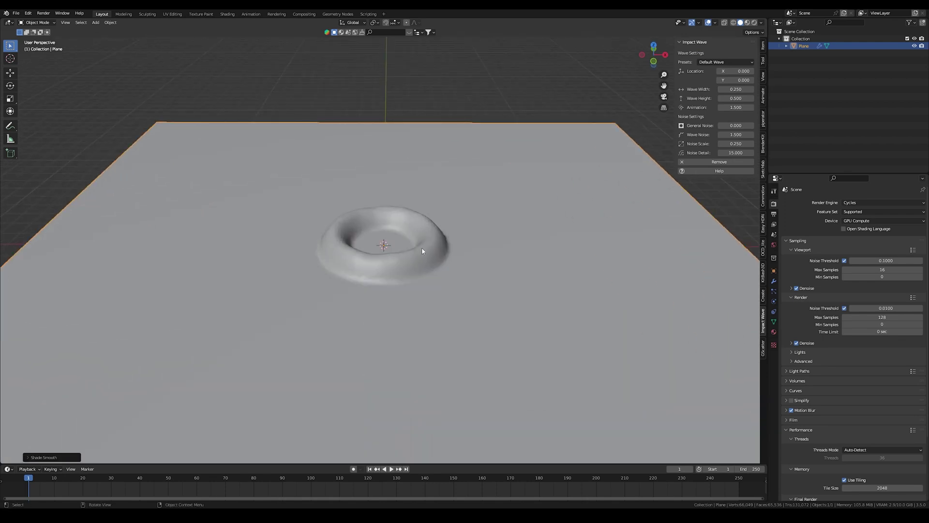
scroll(422, 248, "down", 4)
Step: Try the Water Wave and Dirt Wave presets on the plane's impact wave
left_click(706, 62)
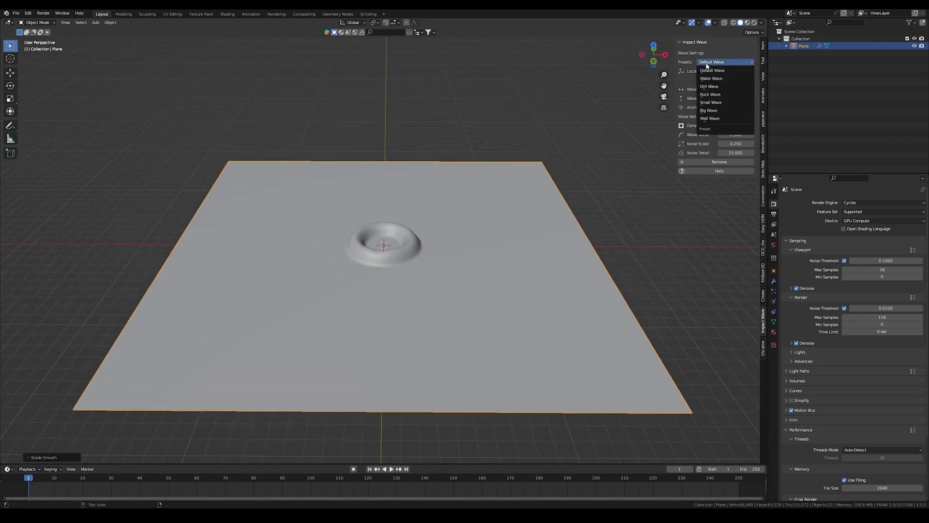
left_click(705, 62)
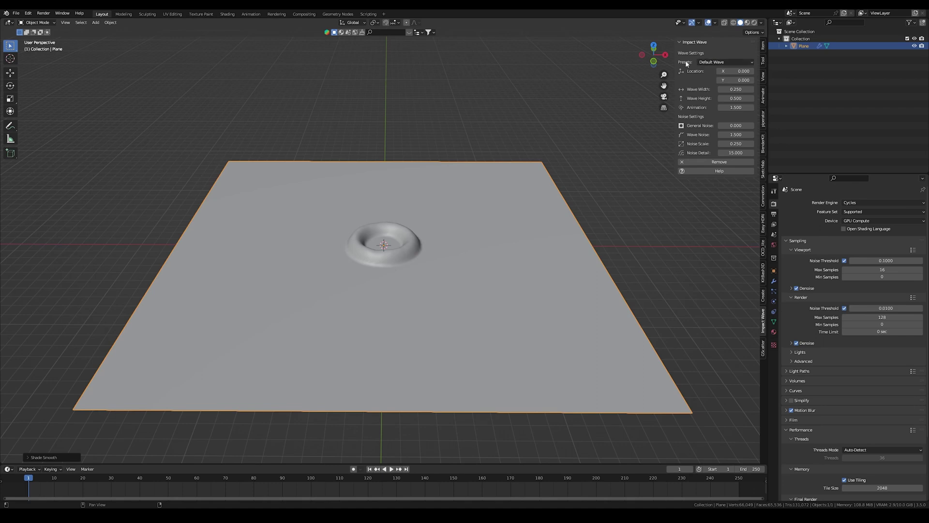
left_click(707, 64)
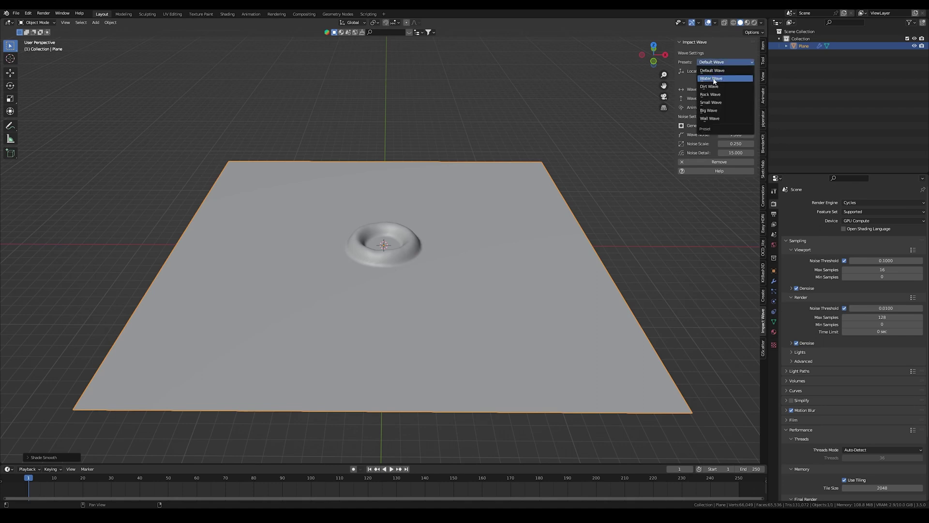
left_click(713, 79)
left_click(717, 63)
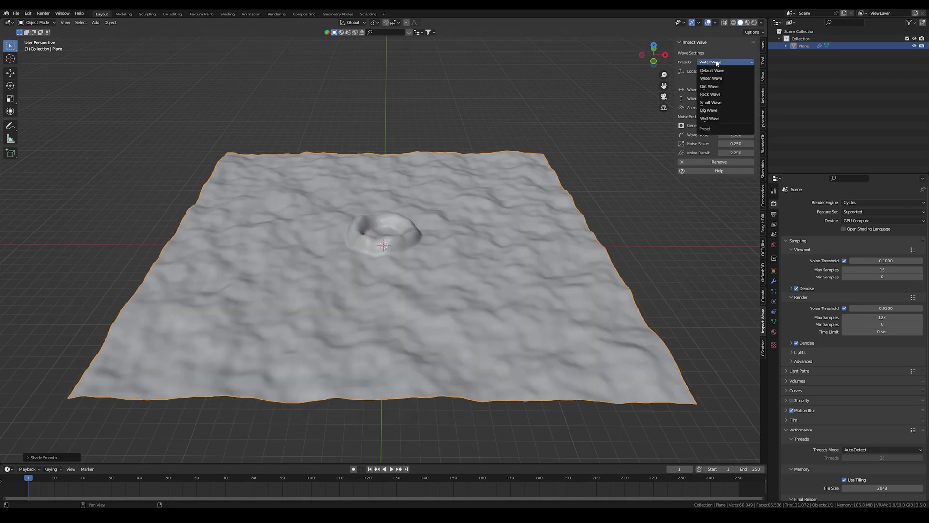
left_click(715, 86)
Step: Try the Rock Wave, Small Wave and Big Wave presets on the plane's impact wave
left_click(715, 63)
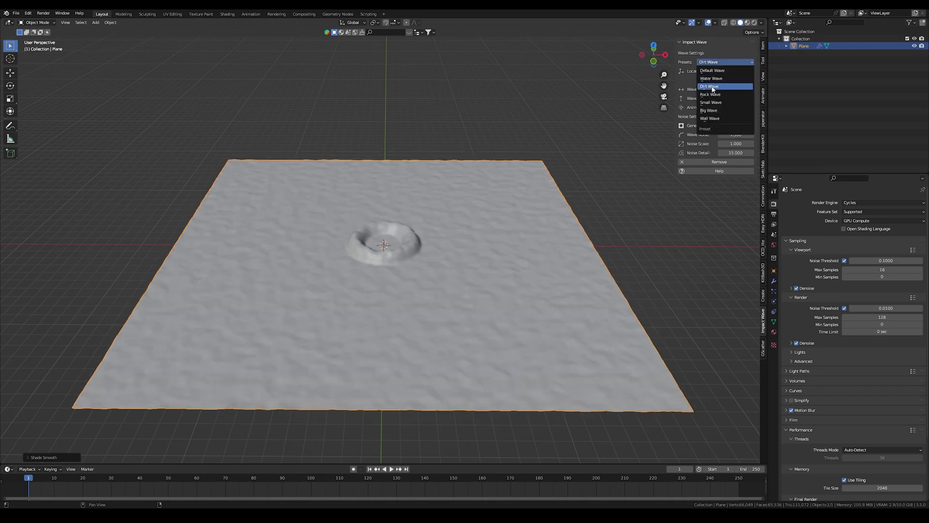
left_click(711, 94)
left_click(715, 63)
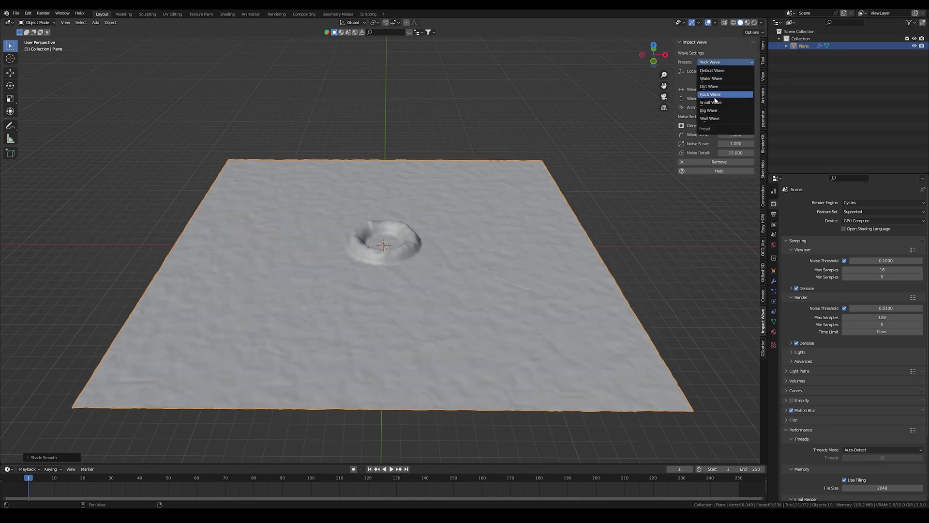
left_click(715, 102)
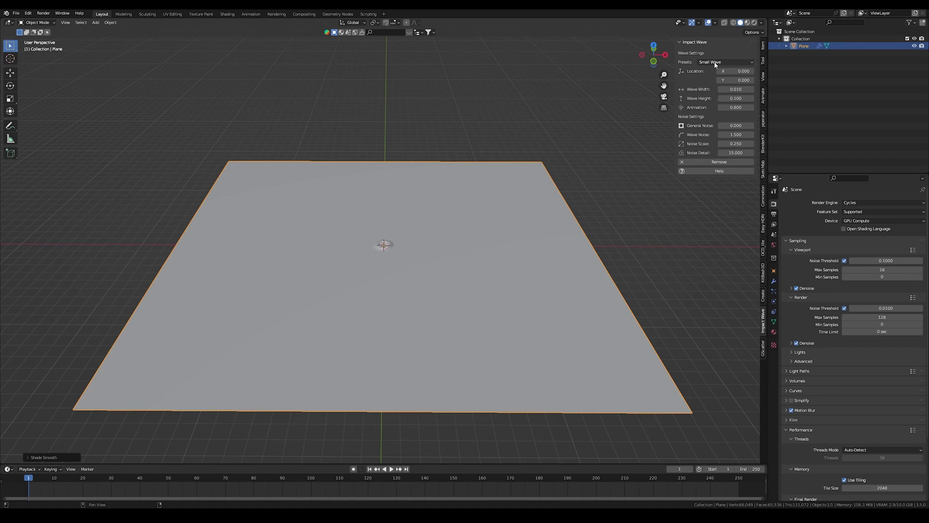
left_click(716, 63)
left_click(717, 115)
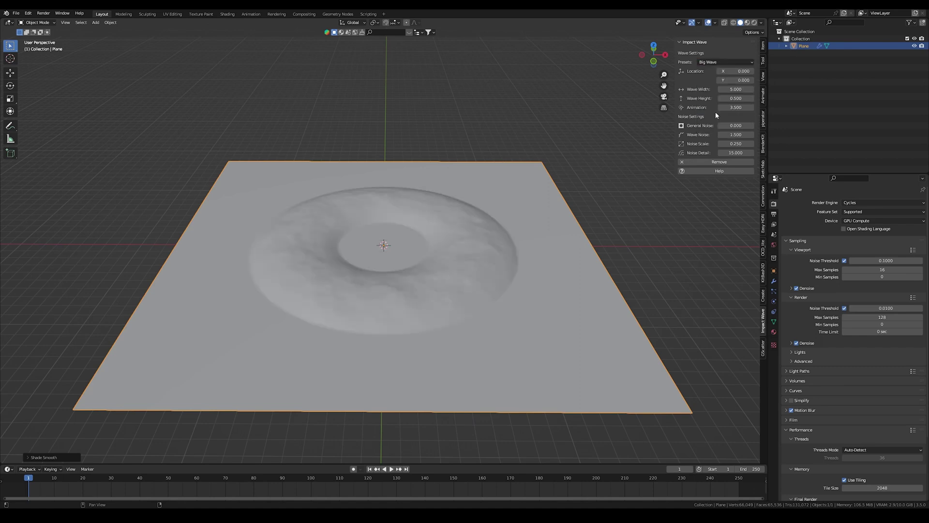
left_click(716, 62)
Step: Add a cube scaled to about 6 times its size and move it beside the plane
scroll(484, 271, "down", 5)
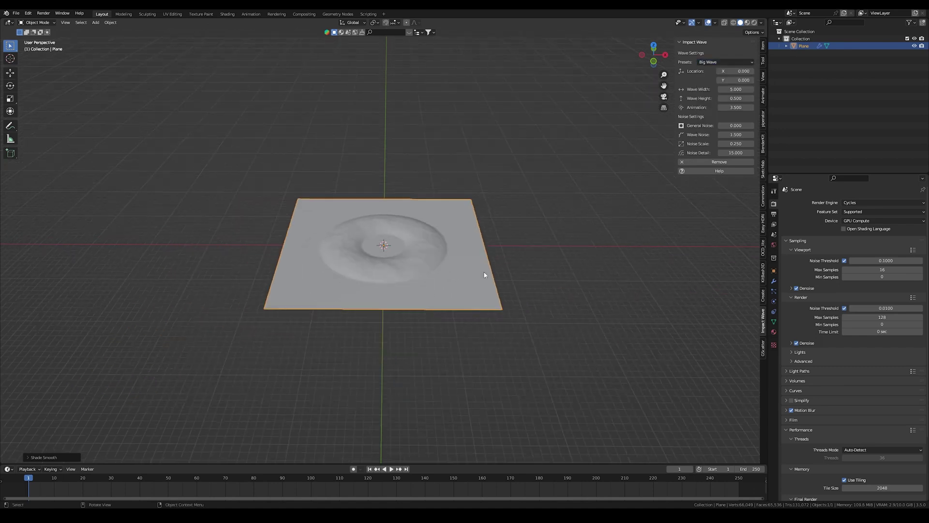
left_click(505, 224)
key("shift+a")
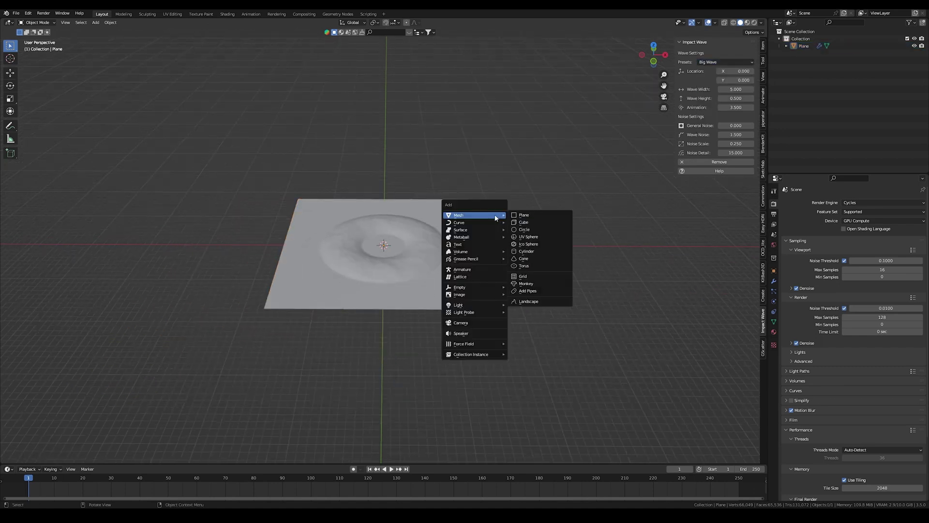
left_click(521, 221)
middle_click_drag(522, 221, 378, 194)
key("s")
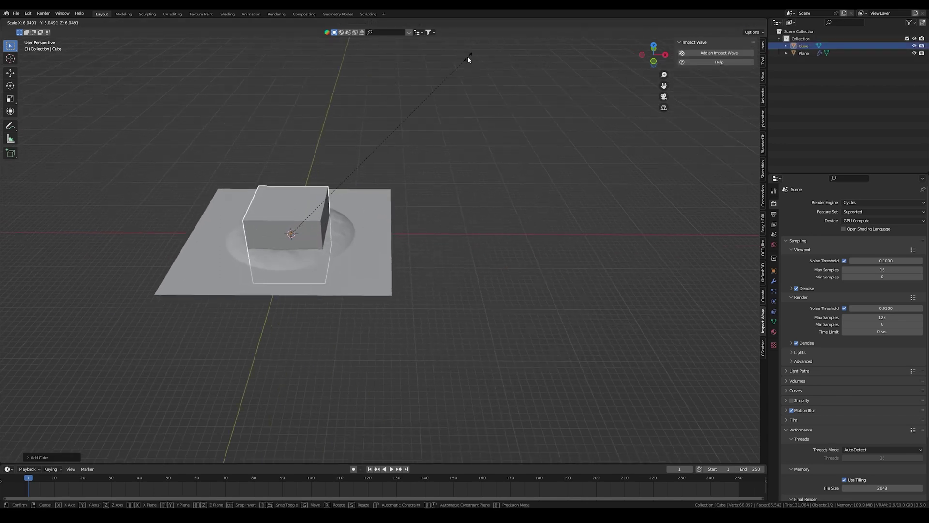
left_click(468, 58)
key("g")
left_click(500, 222)
Step: Subdivide the whole cube several times in Edit Mode into a dense mesh and return to Object Mode
key("Tab")
right_click(499, 223)
left_click(499, 222)
right_click(500, 223)
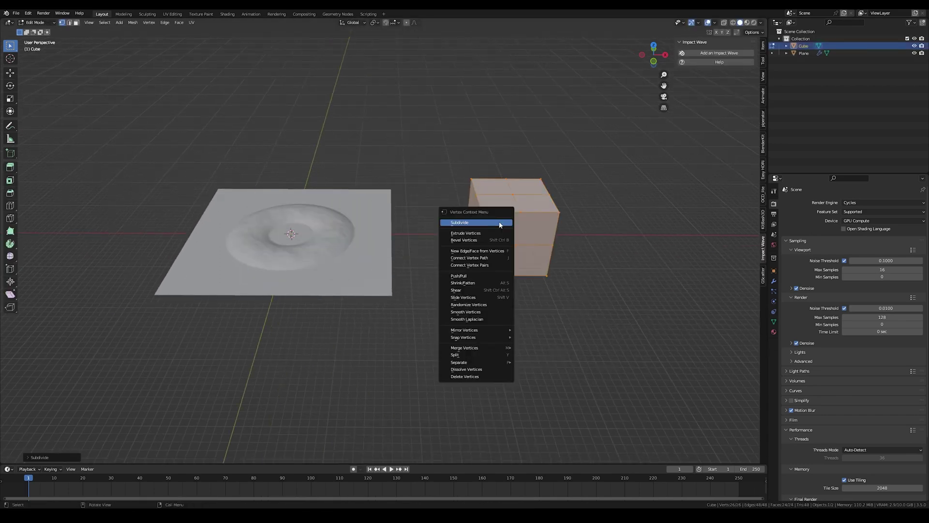
left_click(500, 222)
right_click(500, 223)
left_click(500, 222)
key("Tab")
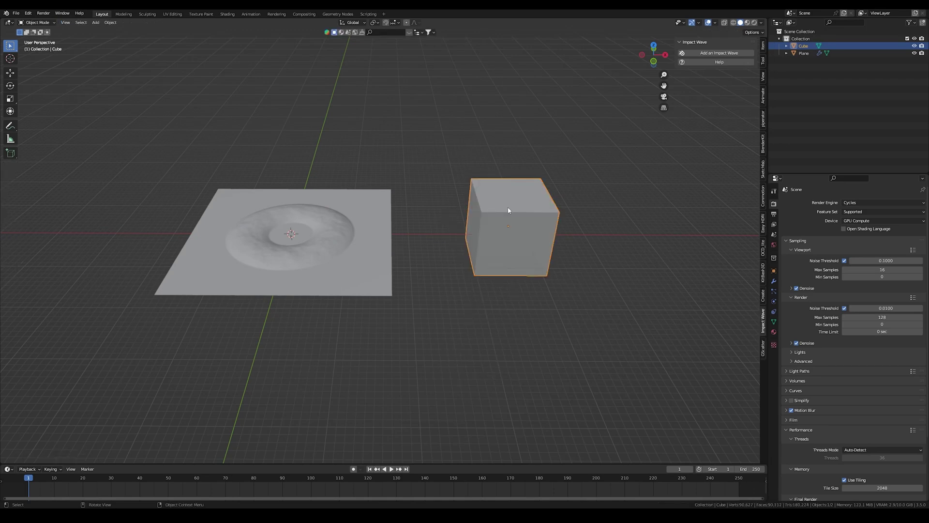
Step: Apply the cube's transform and add an impact wave to it
key("ctrl+a")
left_click(510, 210)
left_click(722, 54)
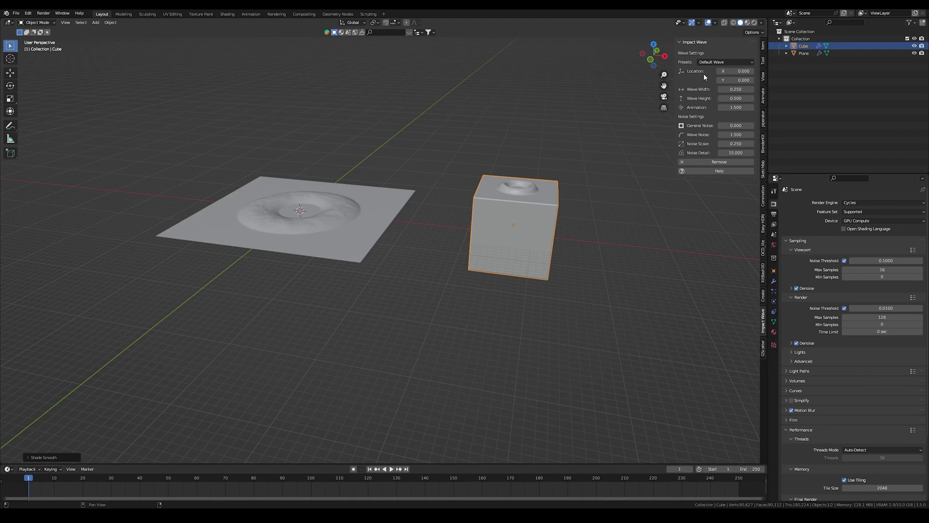
Step: Apply the Wall Wave preset to the cube's impact wave and inspect its shape
left_click(721, 62)
left_click(711, 118)
middle_click_drag(537, 213, 571, 226)
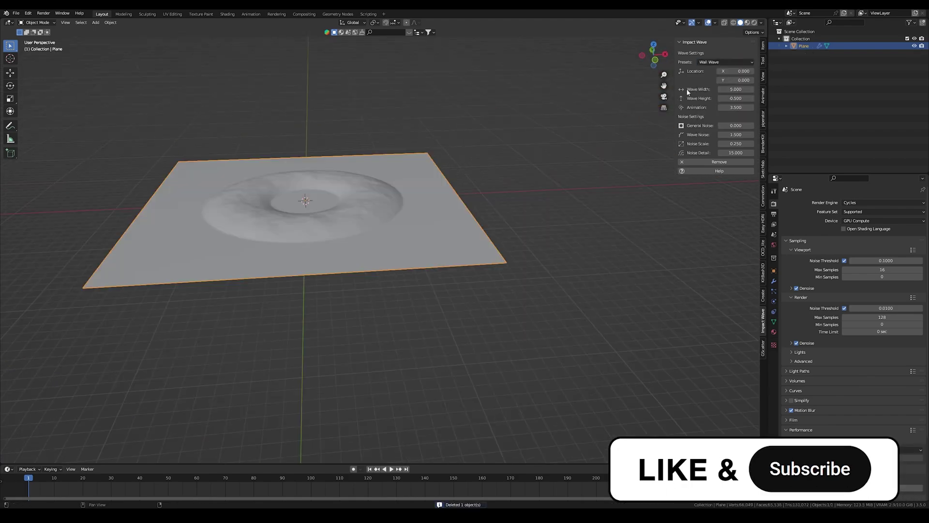
Step: Apply the Default Wave preset to the plane's impact wave
left_click(707, 63)
left_click(708, 72)
scroll(379, 170, "up", 4)
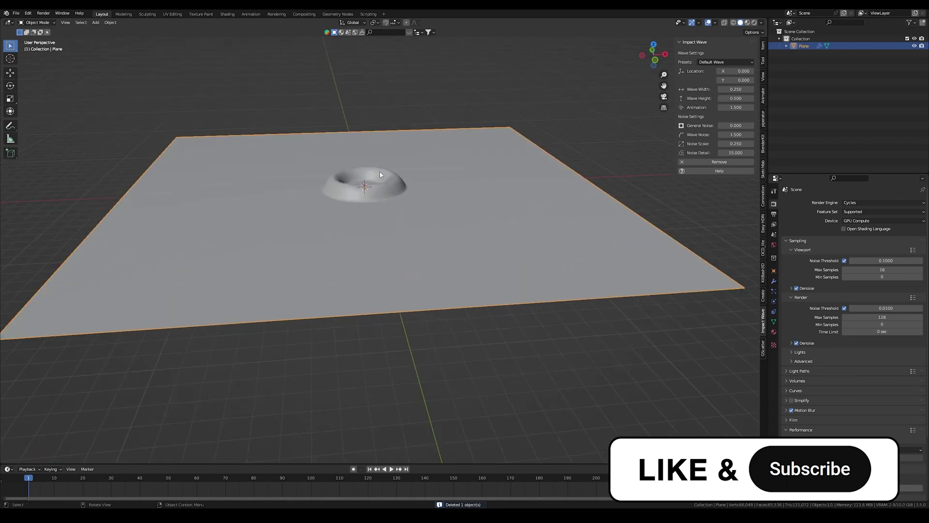
Step: Adjust the wave to height 1.7, animation 2.8, wave noise 0.4, noise scale 1.15 and noise detail 0, centred on the plane
left_click_drag(736, 71, 707, 121)
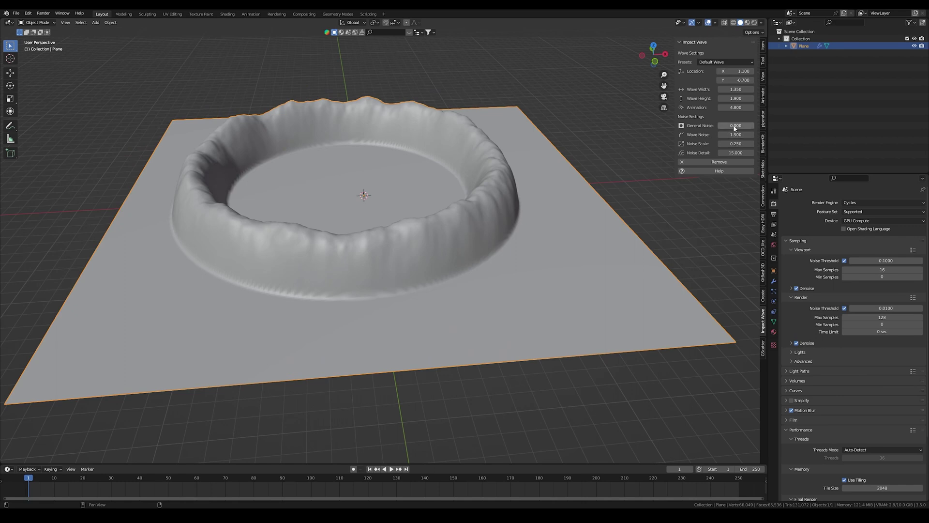
mouse_move(734, 127)
left_mouse_down()
mouse_move(769, 127)
mouse_move(688, 135)
mouse_move(759, 143)
mouse_move(735, 153)
left_mouse_up()
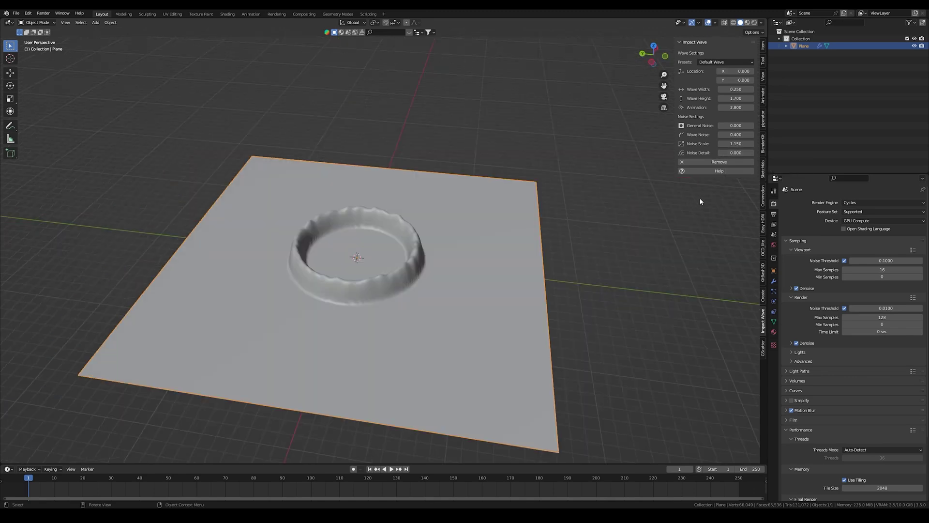
Step: Remove the impact wave from the plane and add it again
left_click(698, 165)
mouse_move(387, 214)
middle_mouse_down()
mouse_move(369, 222)
mouse_move(379, 222)
middle_mouse_up()
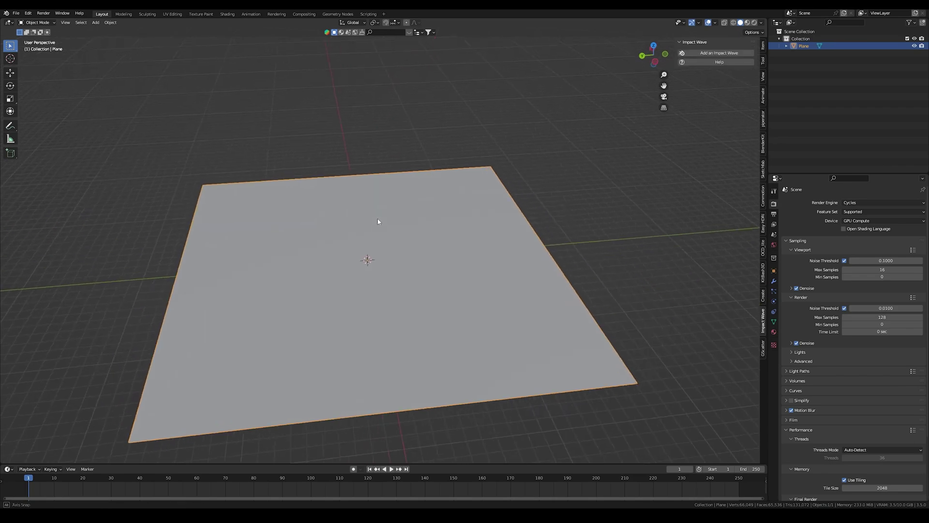
left_click(719, 53)
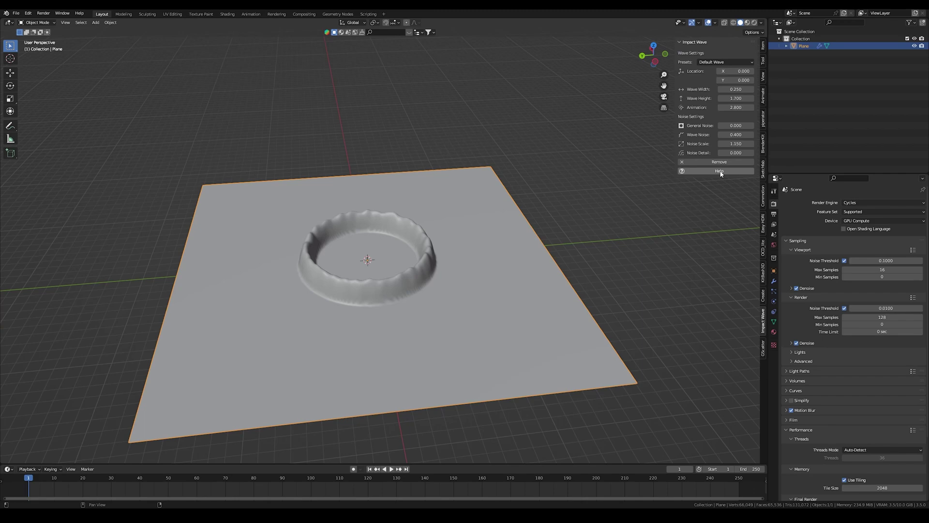
left_click(692, 171)
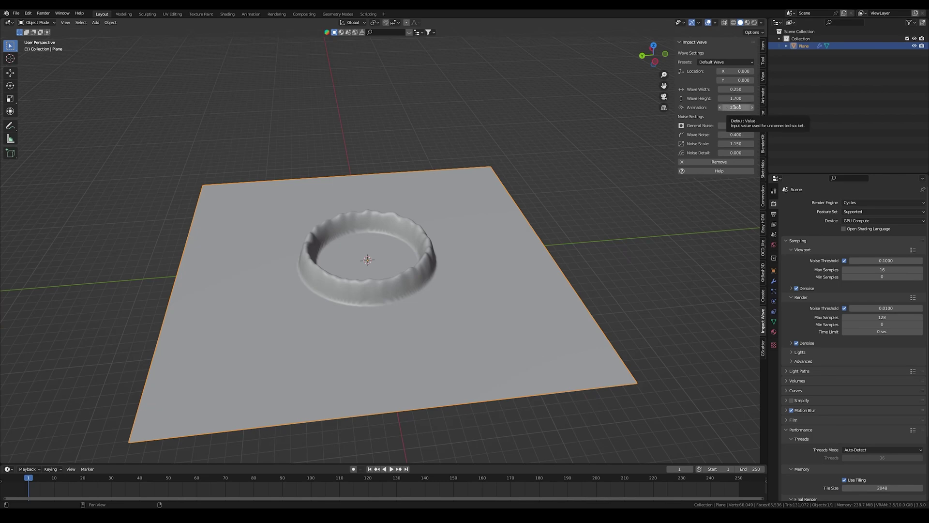
Step: Keyframe the wave's Animation value at 2.8 on frame 1 and at 6.8 on frame 140
key("i")
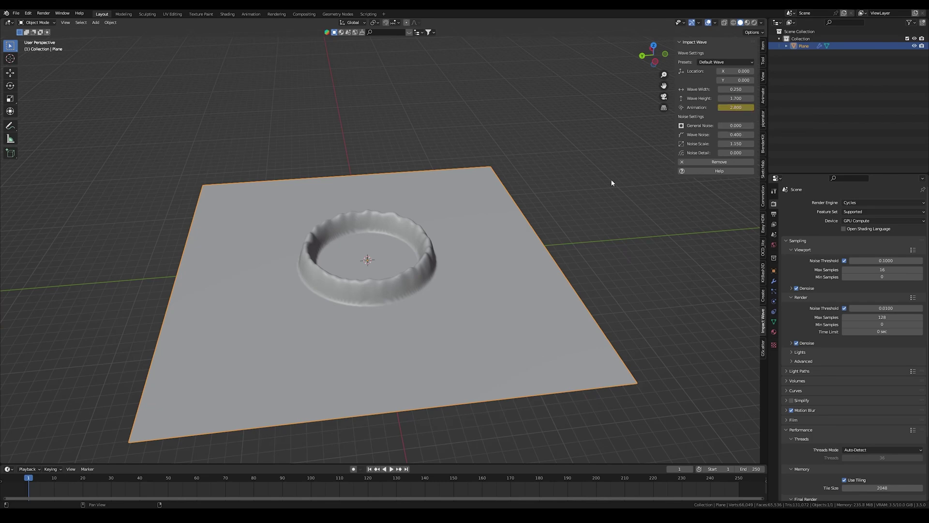
left_click(424, 481)
left_click_drag(737, 108, 784, 107)
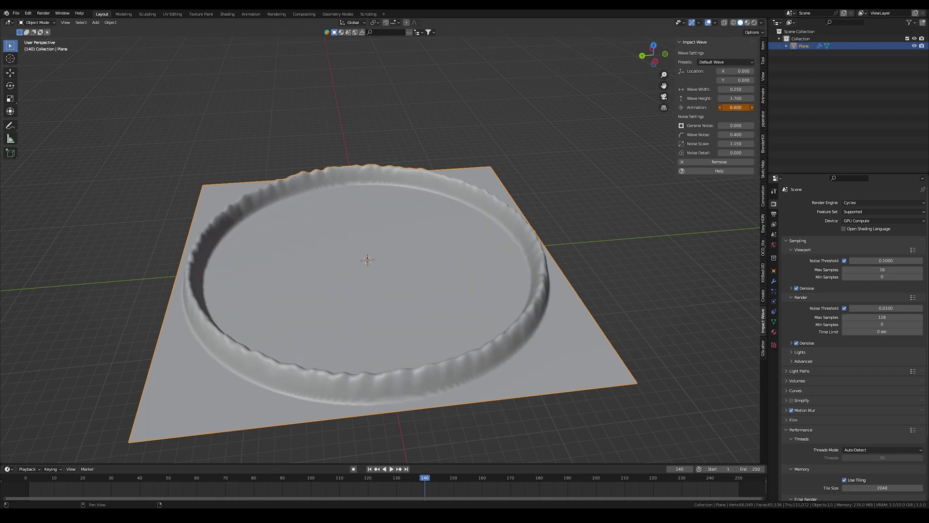
key("i")
Step: Play the wave animation from about frame 10
left_click(54, 477)
key("space")
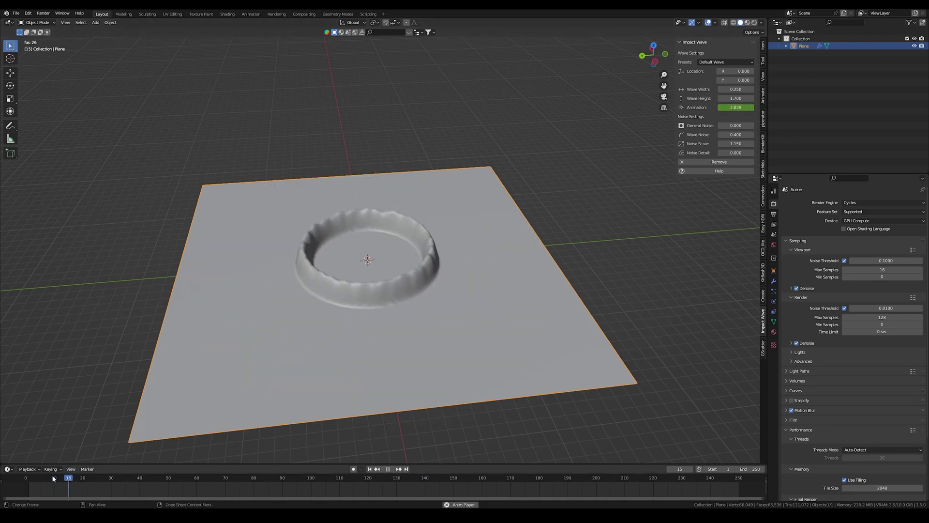
Step: Stop playback, enlarge the timeline and turn off Only Keyframes from Selected Channels to reveal the wave's keyframes
key("space")
left_click_drag(184, 463, 183, 418)
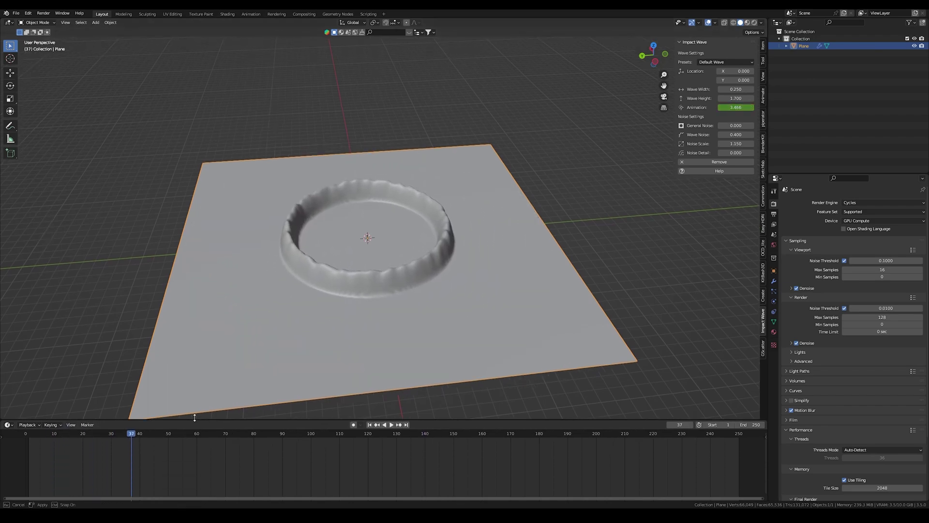
scroll(145, 459, "left", 2, "ctrl")
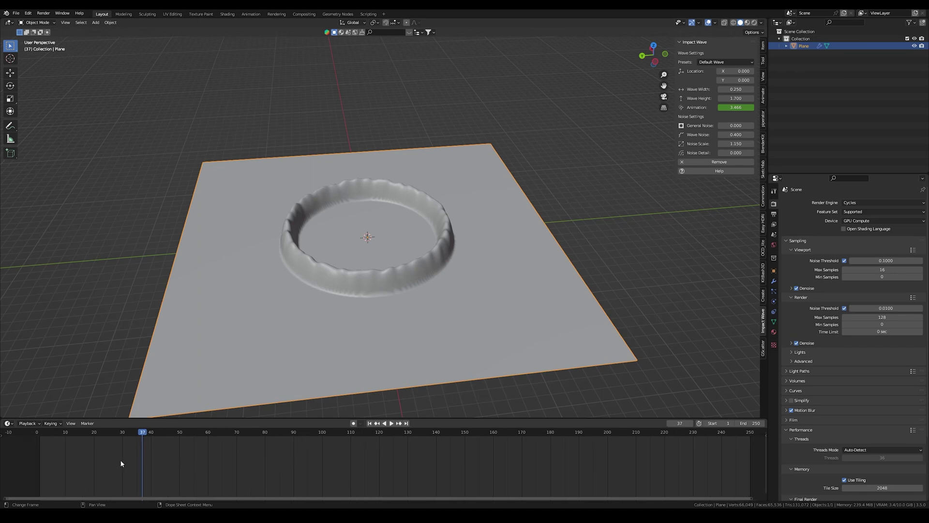
left_click(71, 424)
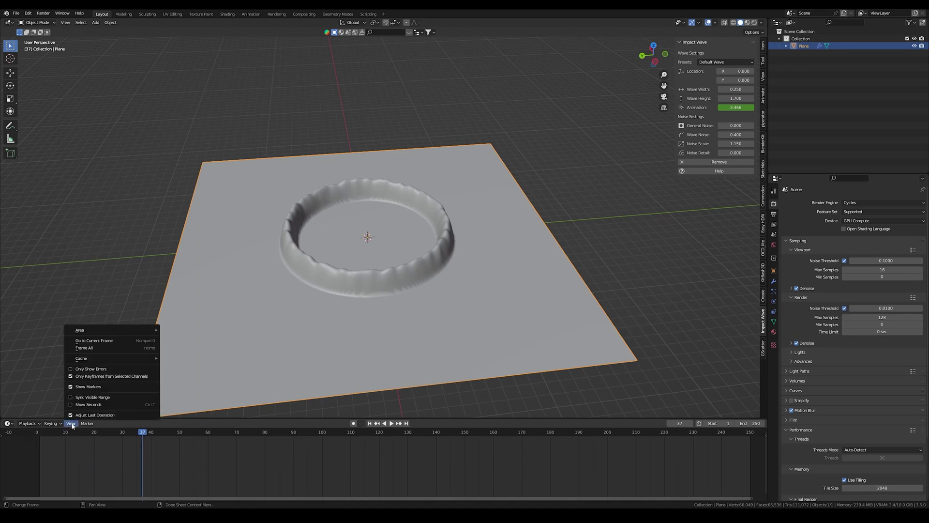
left_click(72, 376)
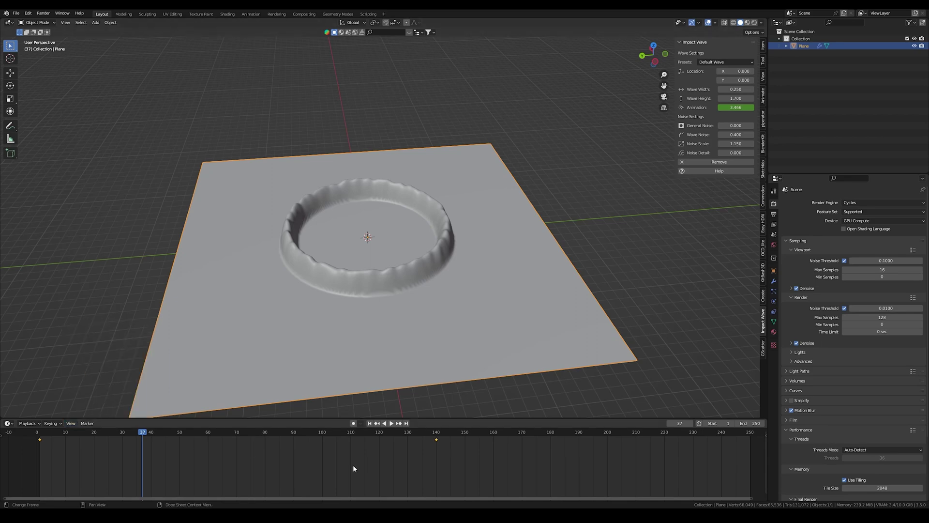
Step: Retime the wave's second Animation keyframe to about frame 108
left_click_drag(436, 439, 121, 452)
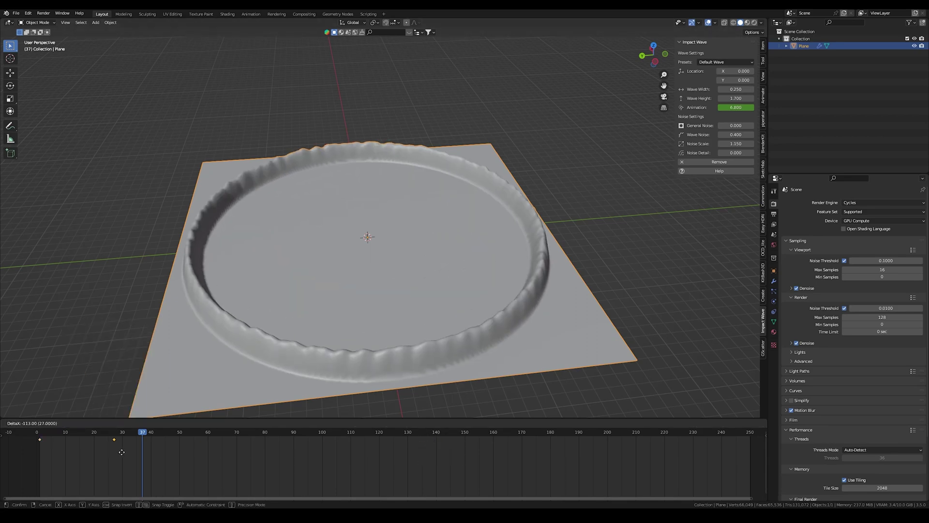
left_click_drag(213, 453, 334, 456)
scroll(304, 458, "down", 1)
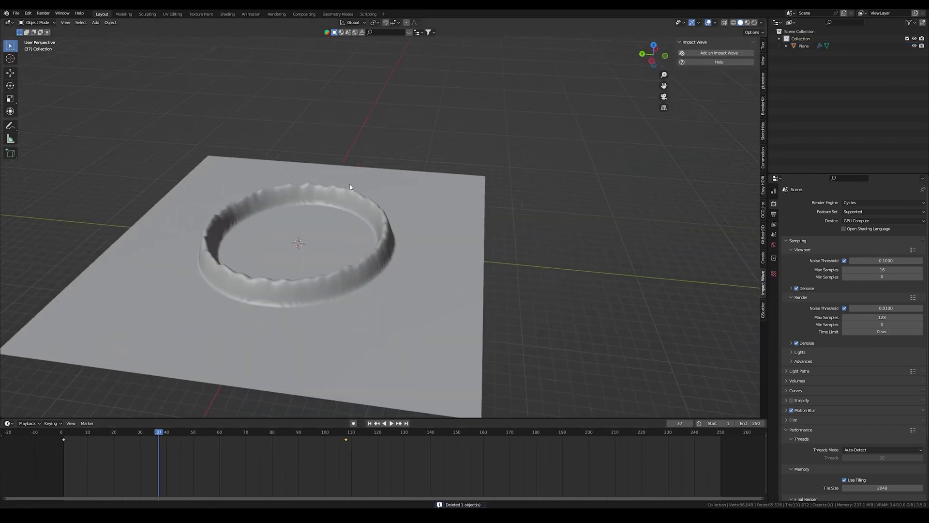
Step: Duplicate the wave plane and place the copy beside the original along the Y axis
middle_click_drag(349, 189, 320, 202)
left_click(320, 201)
scroll(321, 201, "down", 3)
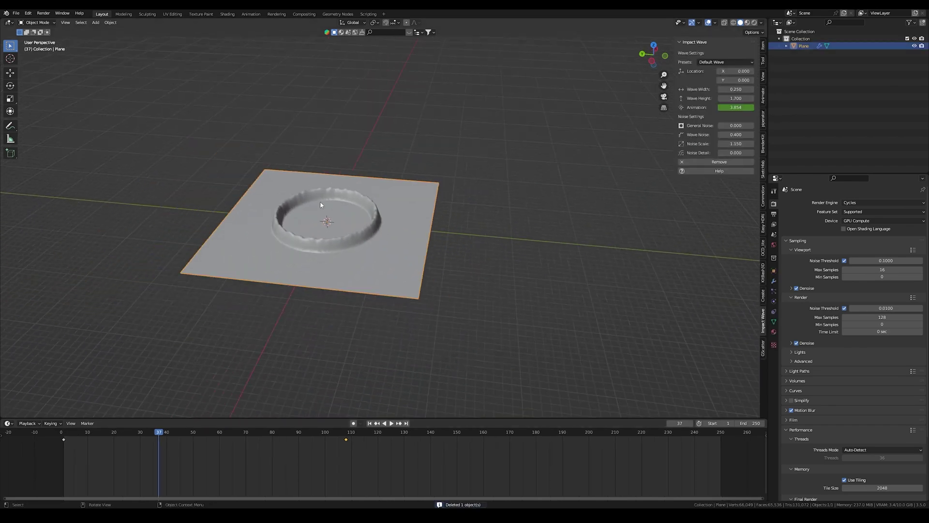
key("shift+d")
key("y")
left_click(548, 213)
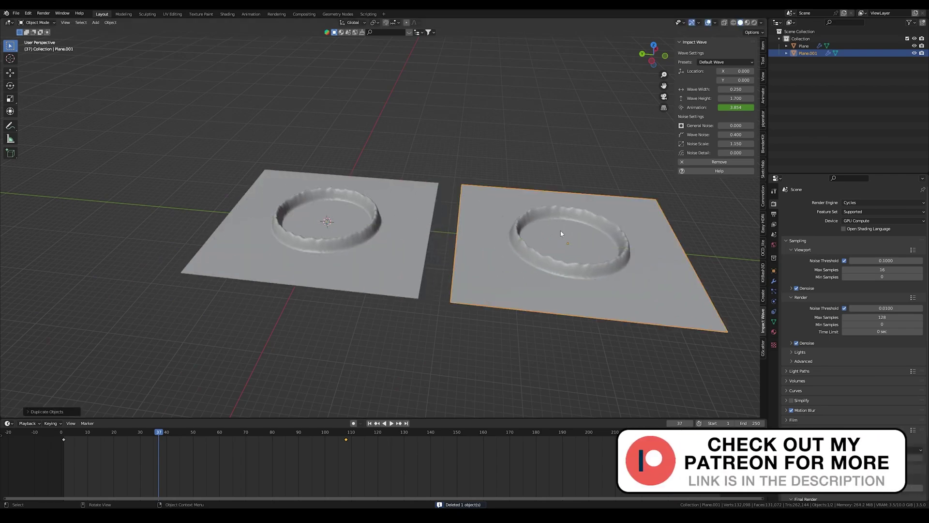
scroll(548, 213, "up", 2)
middle_click_drag(548, 213, 506, 222)
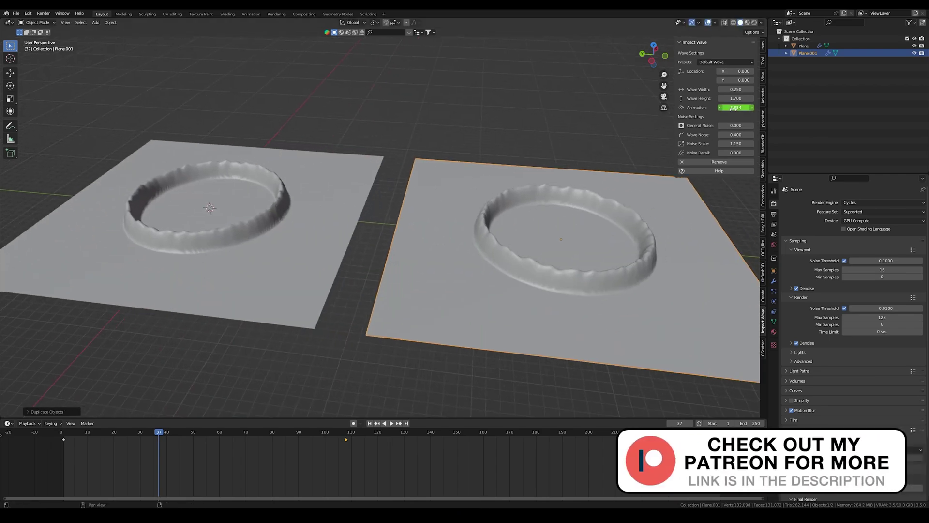
Step: Advance to frame 44, remove the impact wave from the duplicated plane and add it again
mouse_move(162, 432)
left_mouse_down()
mouse_move(234, 432)
mouse_move(178, 433)
left_mouse_up()
key("space")
left_click(719, 162)
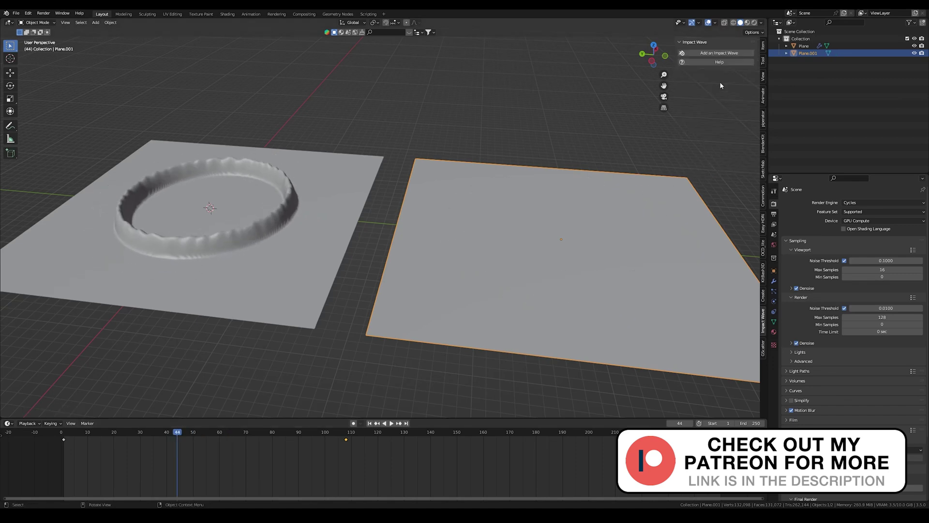
left_click(710, 53)
Step: Play and scrub the animation to compare the waves on both planes, stopping on frame 32
key("space")
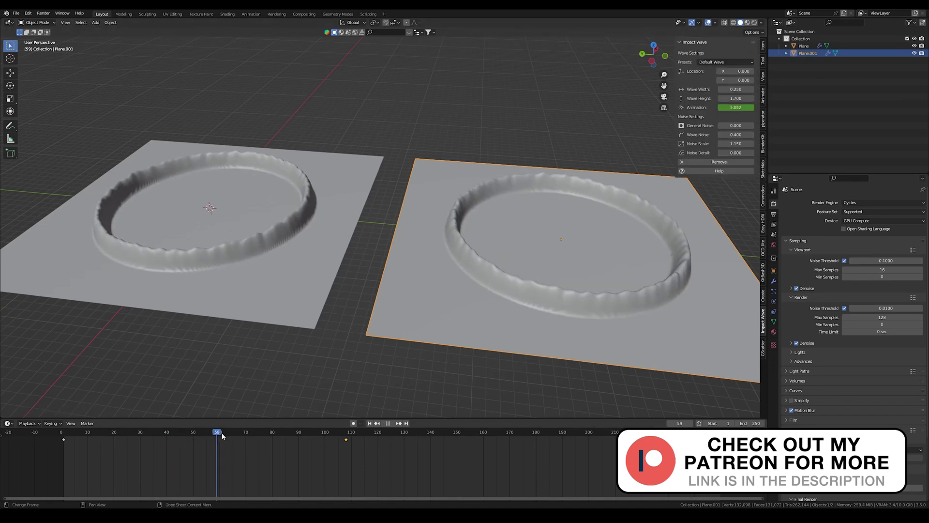
left_click(173, 433)
left_click(169, 432)
key("space")
left_click_drag(170, 432, 146, 431)
middle_click_drag(408, 207, 401, 198)
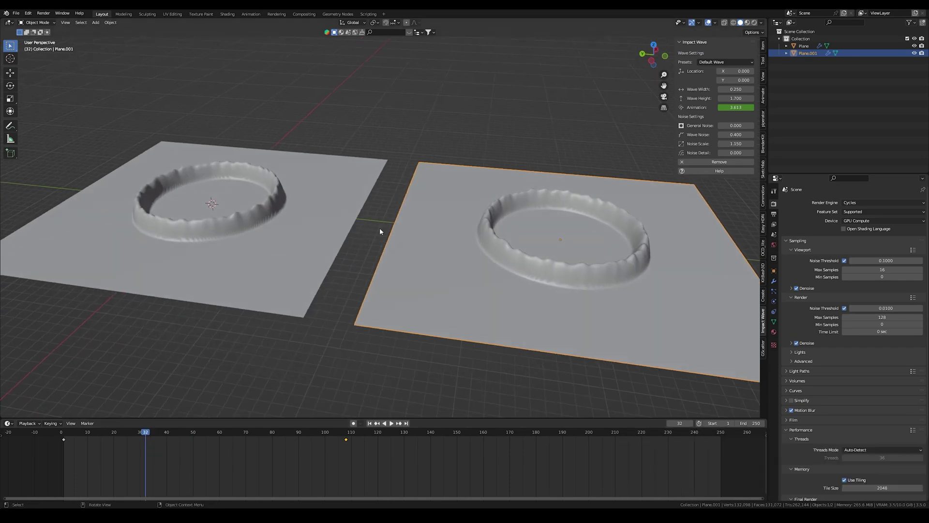
Step: Make the duplicated plane's impact_wave node group single-user and change the Animation value of its wave independently
left_click(774, 280)
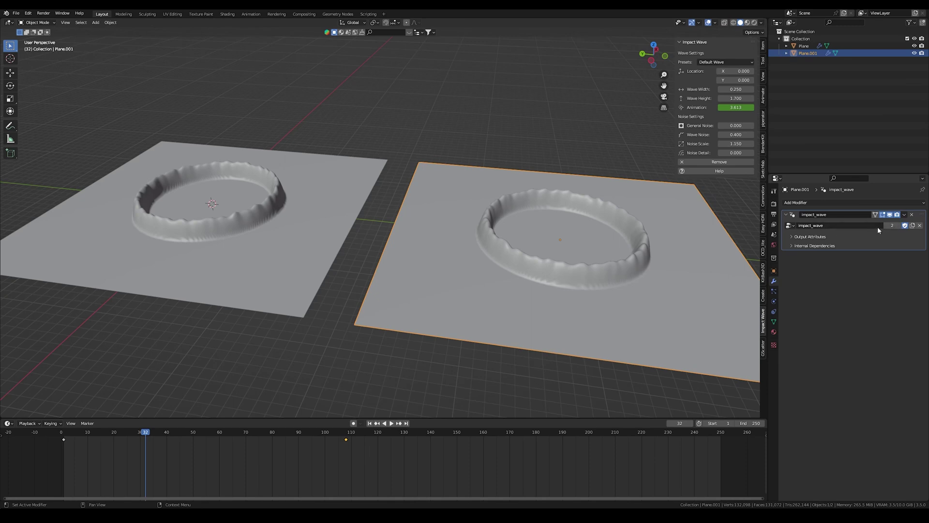
left_click(895, 225)
middle_click_drag(540, 251, 488, 255)
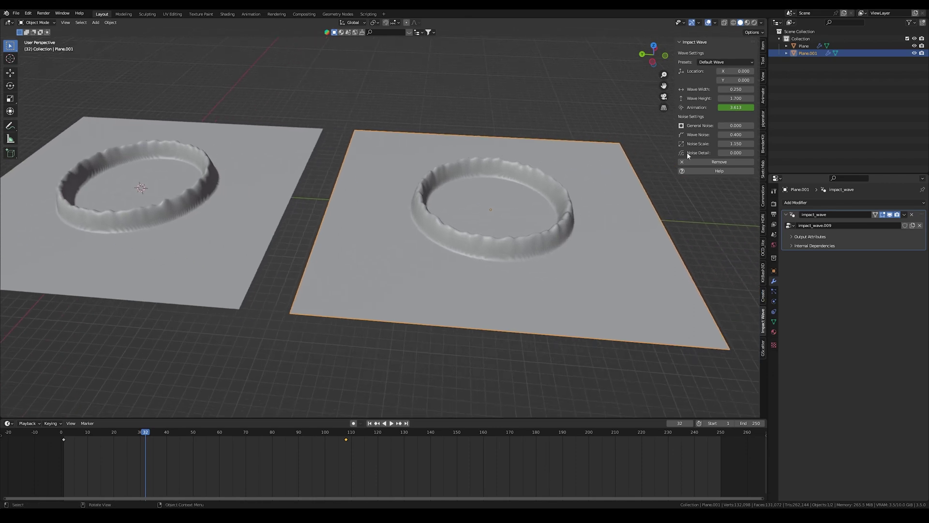
mouse_move(736, 108)
left_mouse_down()
mouse_move(774, 107)
mouse_move(737, 108)
mouse_move(753, 108)
left_mouse_up()
left_click(301, 162)
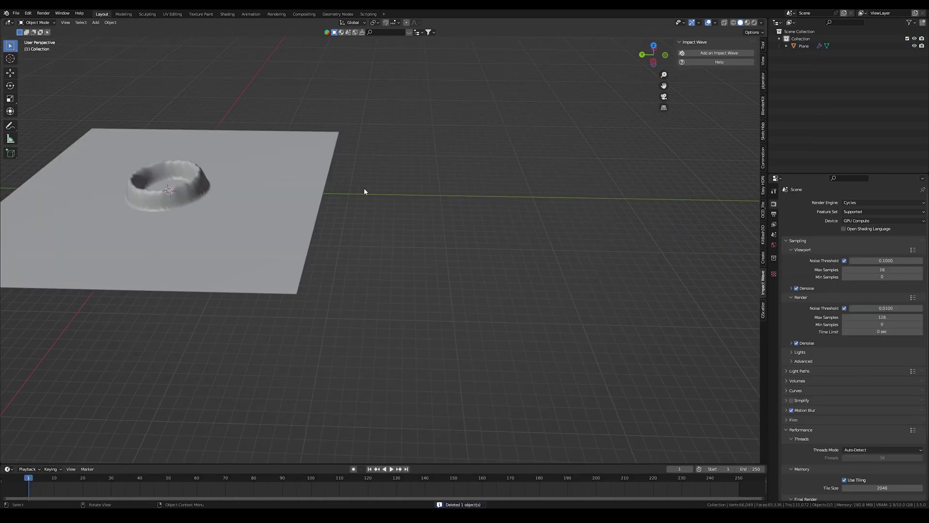
Step: Add a Monkey mesh, move it beside the plane and scale it up to a size comparable to the plane
middle_click_drag(364, 192, 264, 190)
key("shift+a")
mouse_move(264, 190)
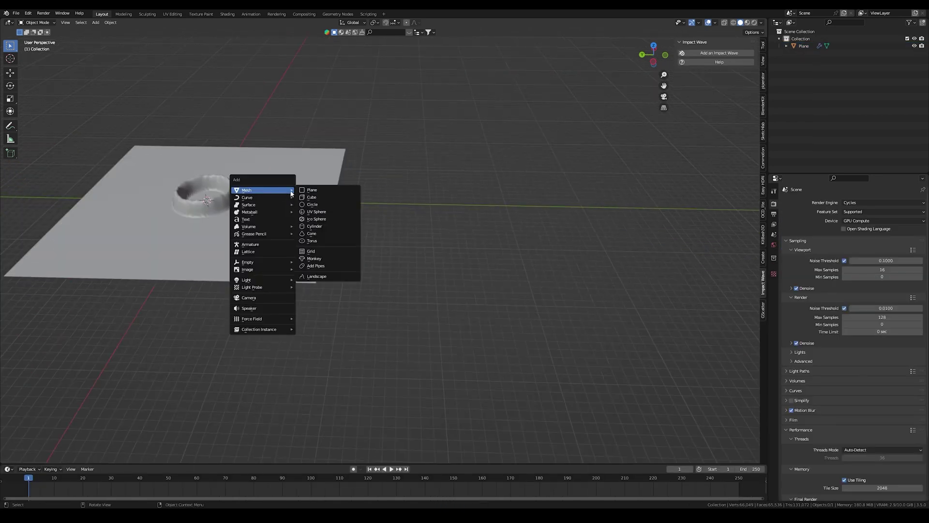
left_click(319, 260)
key("g")
left_click(406, 199)
key("s")
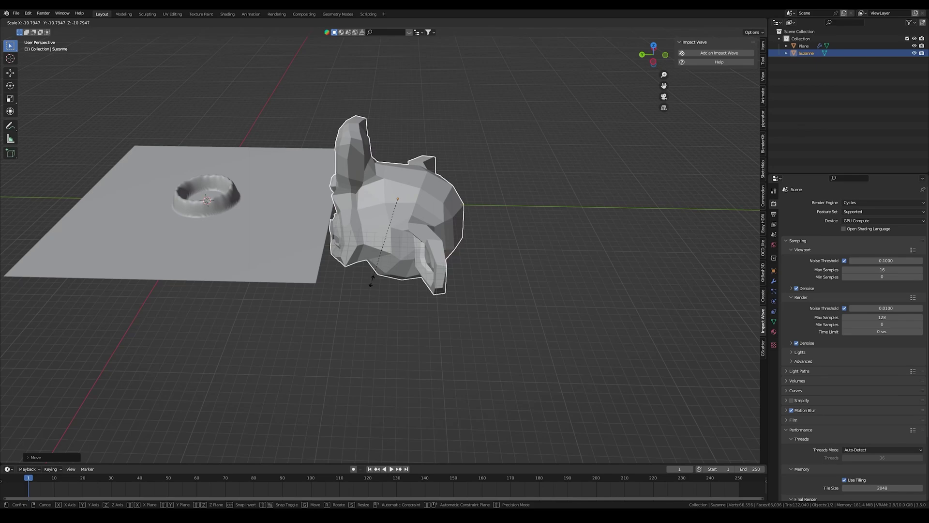
left_click(536, 176)
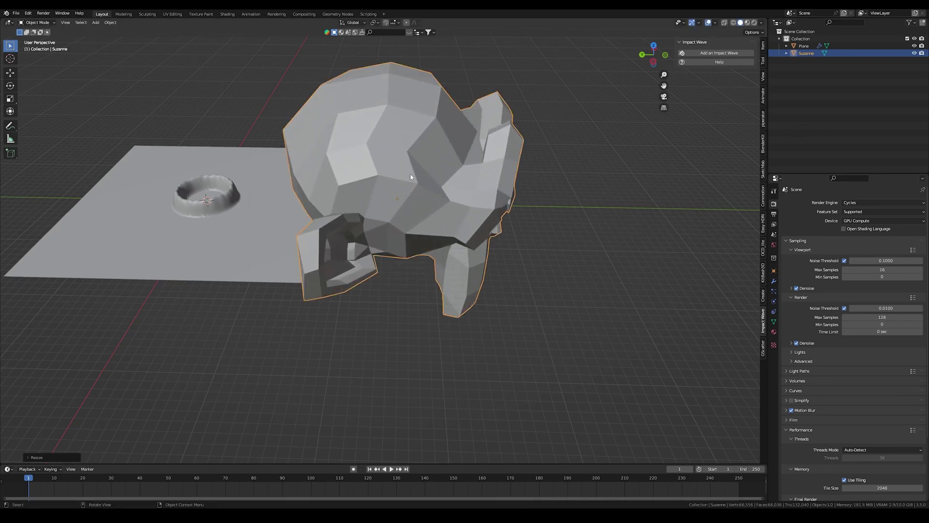
Step: Subdivide the whole monkey mesh repeatedly into a dense mesh and apply its object transform
key("Tab")
right_click(411, 174)
left_click(411, 176)
key("shift+r")
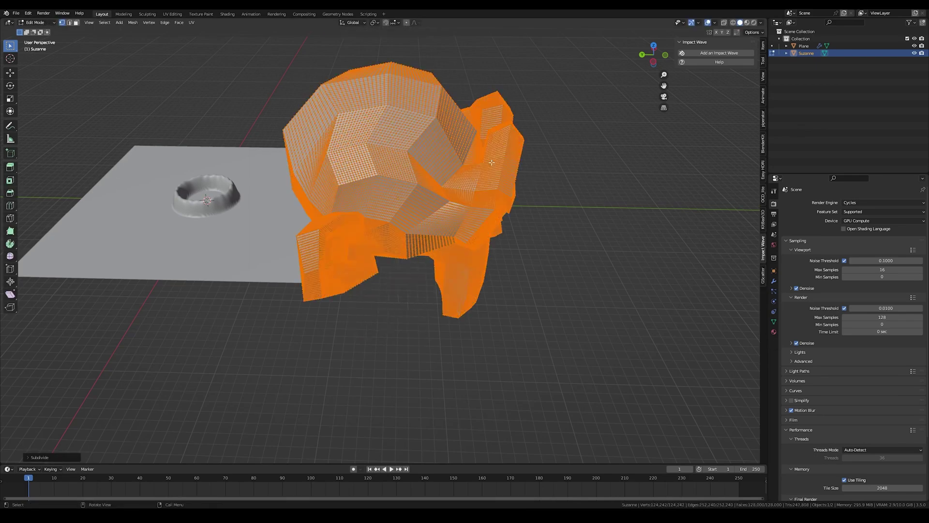
key("Tab")
key("ctrl+a")
left_click(382, 163)
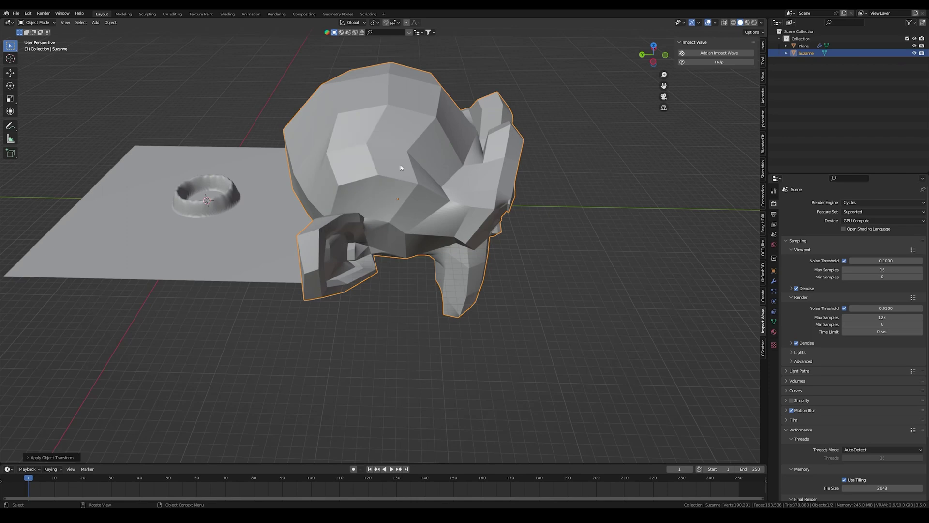
Step: Add an impact wave to the monkey and increase the wave's Animation value
left_click(716, 54)
middle_click_drag(464, 121, 366, 129)
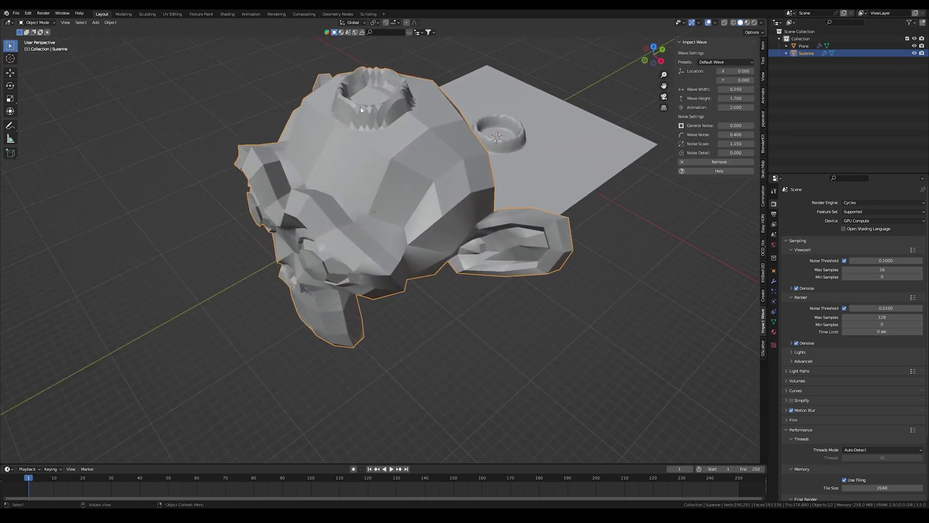
scroll(361, 109, "up", 1)
scroll(365, 99, "down", 1)
left_click_drag(737, 107, 758, 107)
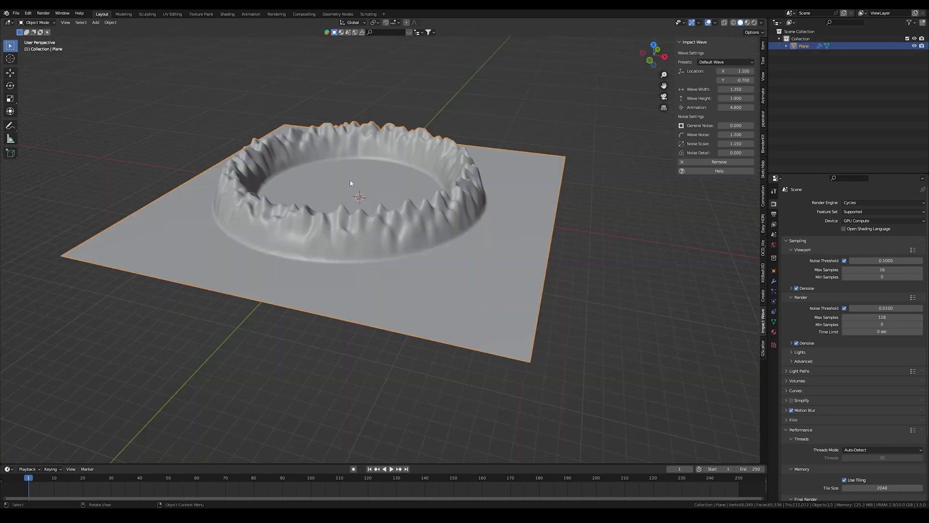
middle_click_drag(350, 181, 442, 188)
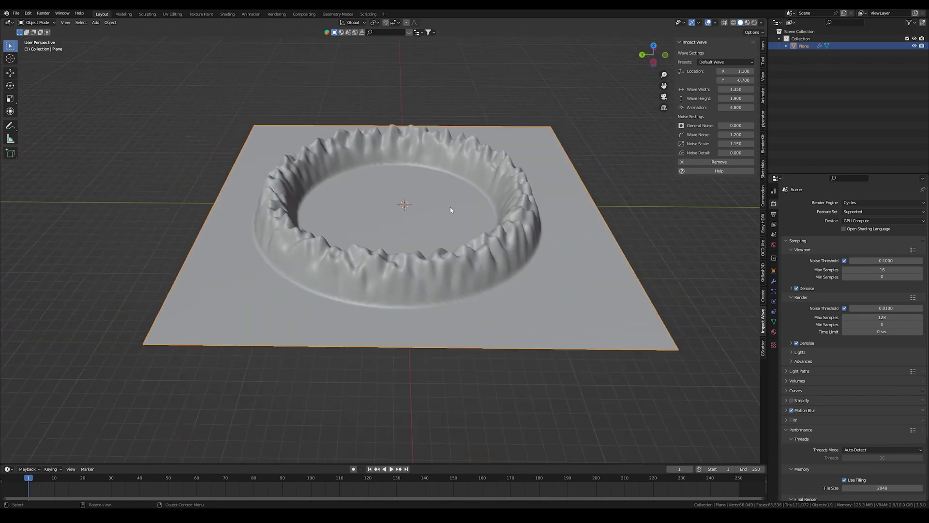
middle_click_drag(431, 214, 421, 216)
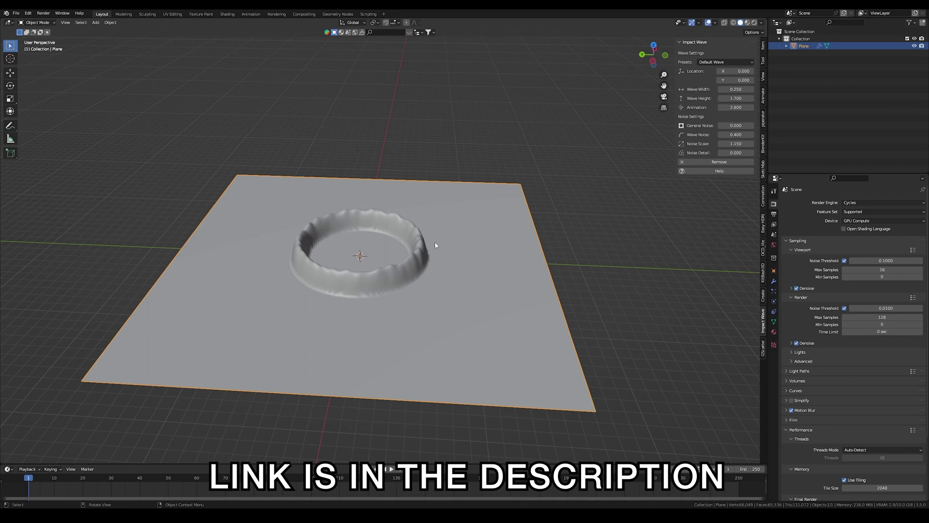
middle_click_drag(426, 271, 404, 278)
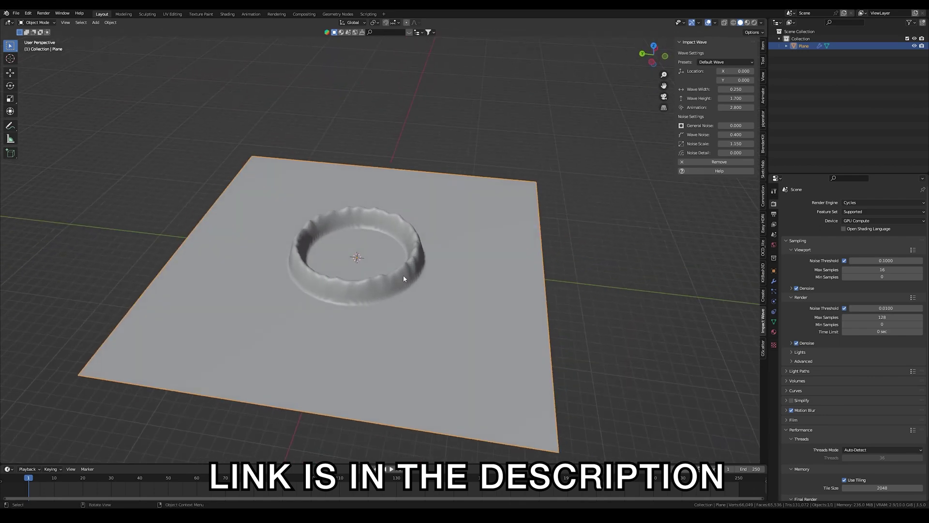